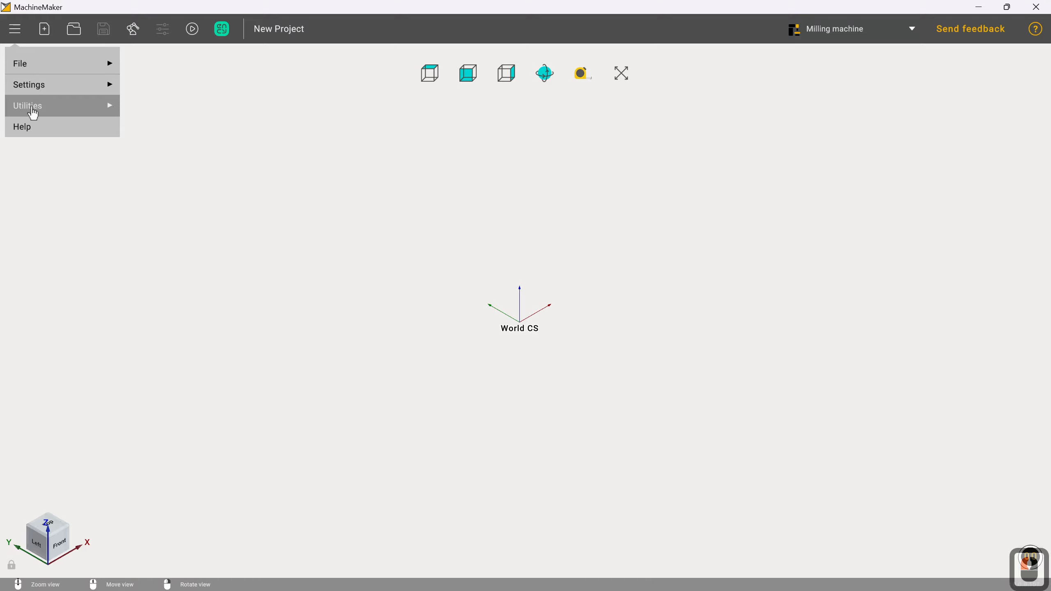
Open the geometry import utility and load the solid model file VF-2_x_t__1_2023.x_t.
left_click(137, 110)
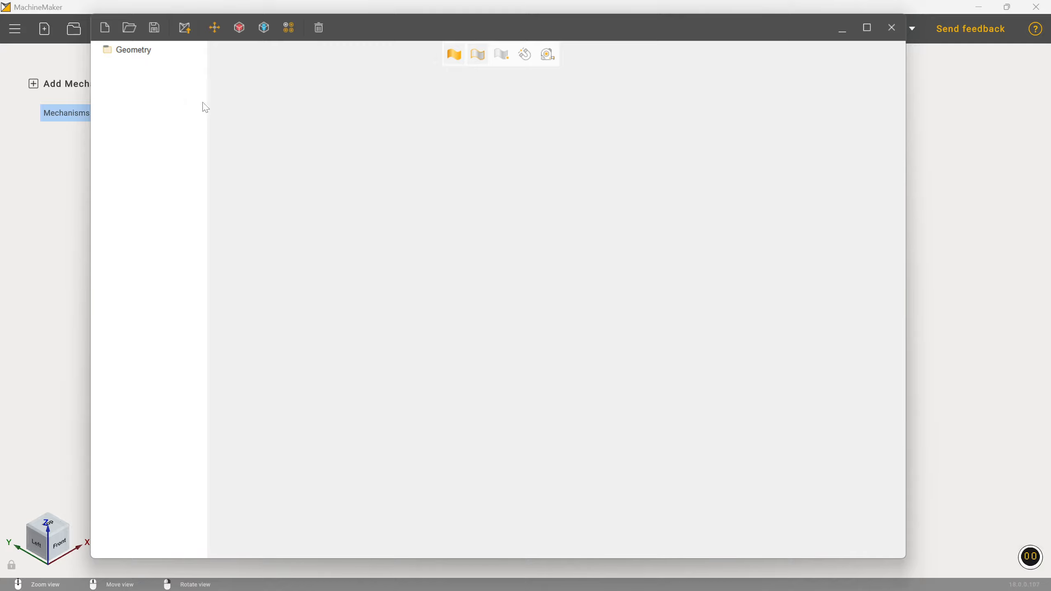
left_click(129, 28)
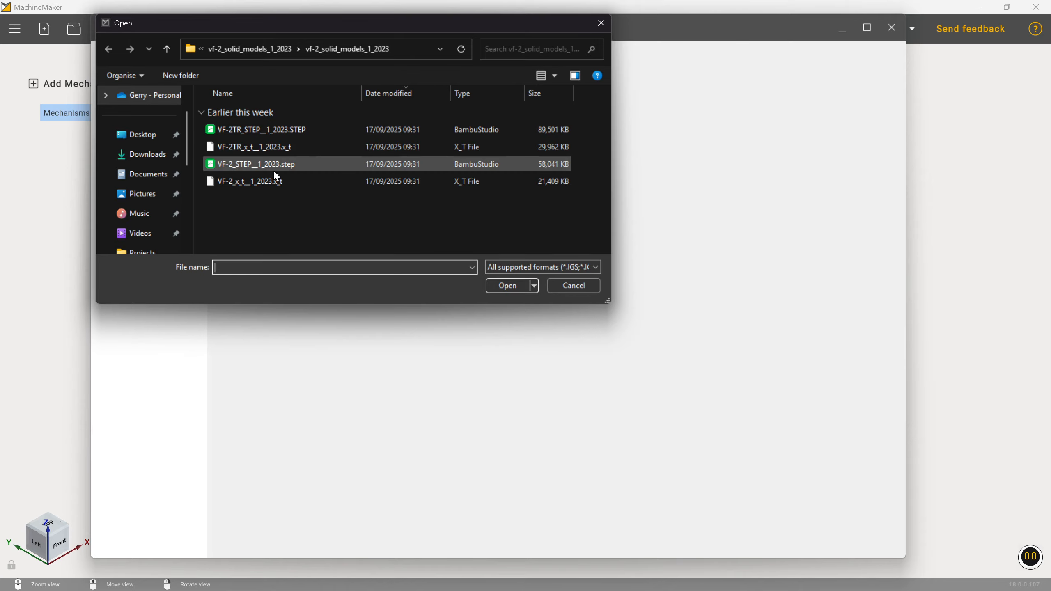
left_click(258, 182)
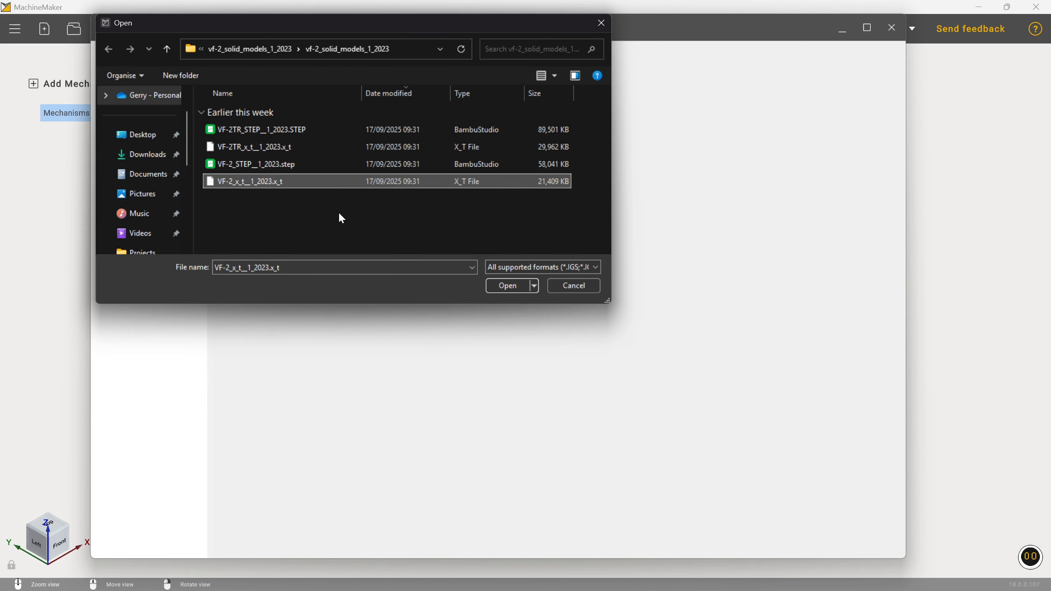
left_click(501, 285)
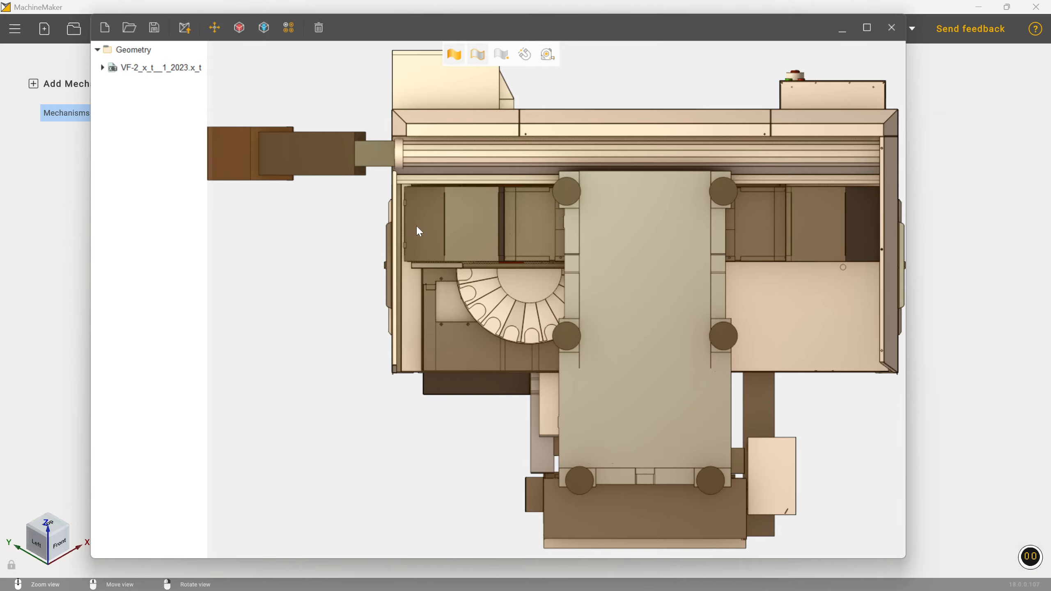
Rotate the whole imported VF-2 model 90 degrees around the X axis so the machine stands upright.
left_click(214, 29)
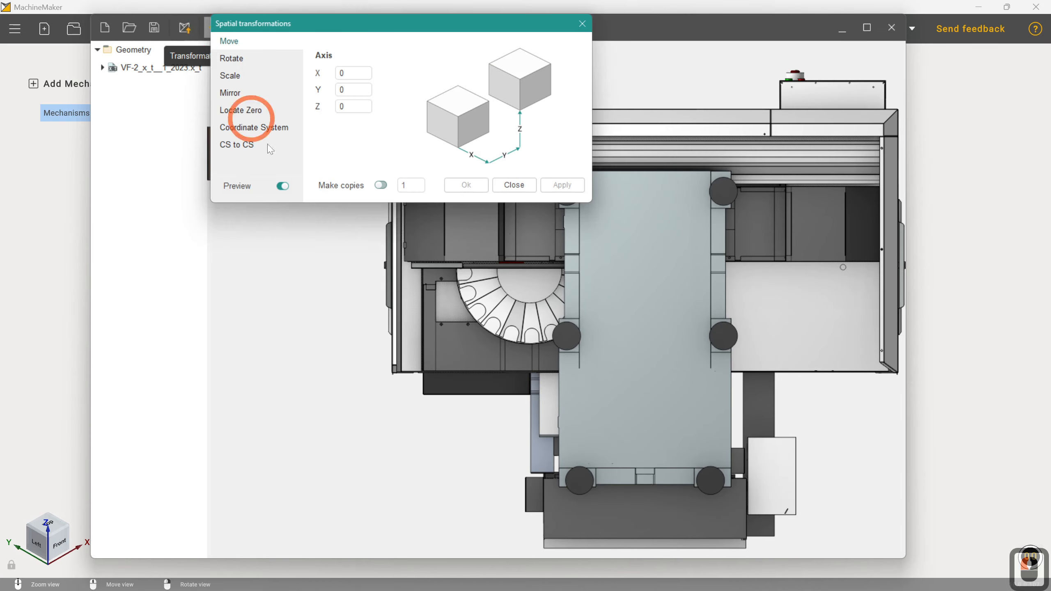
left_click(248, 60)
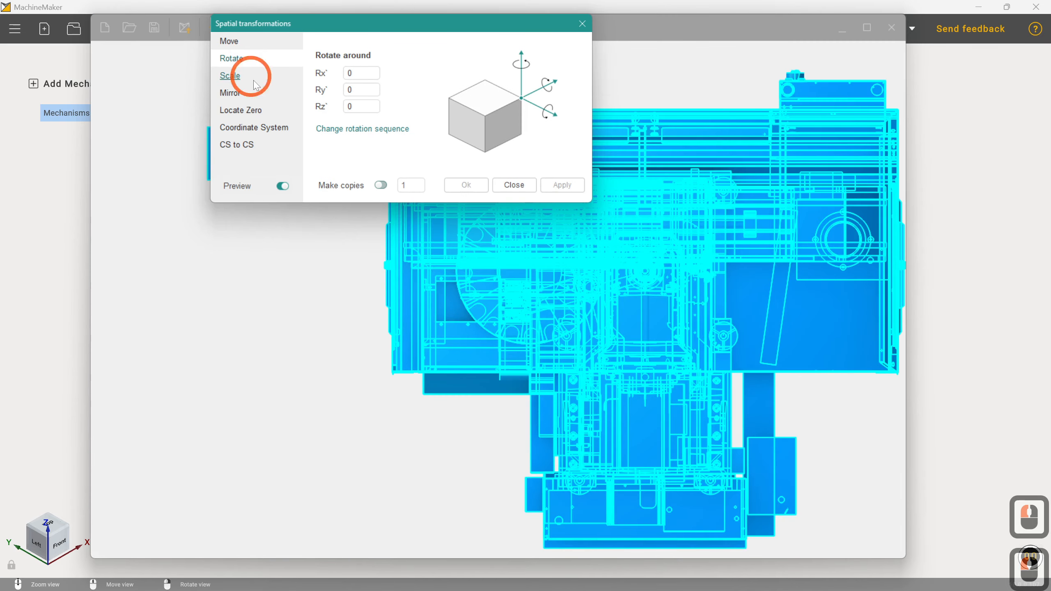
left_click(360, 73)
double_click(360, 72)
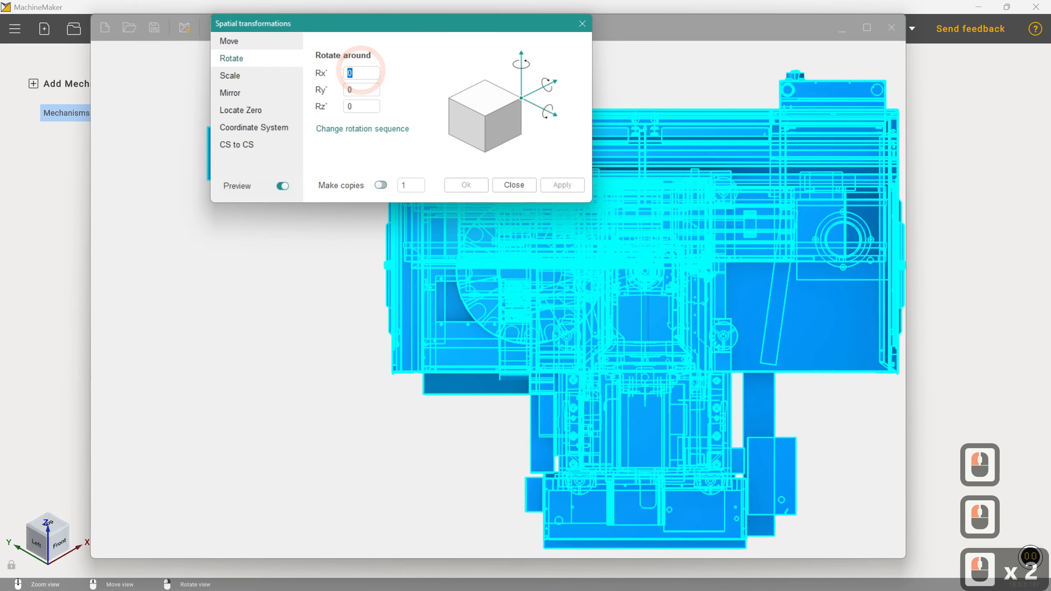
type("90")
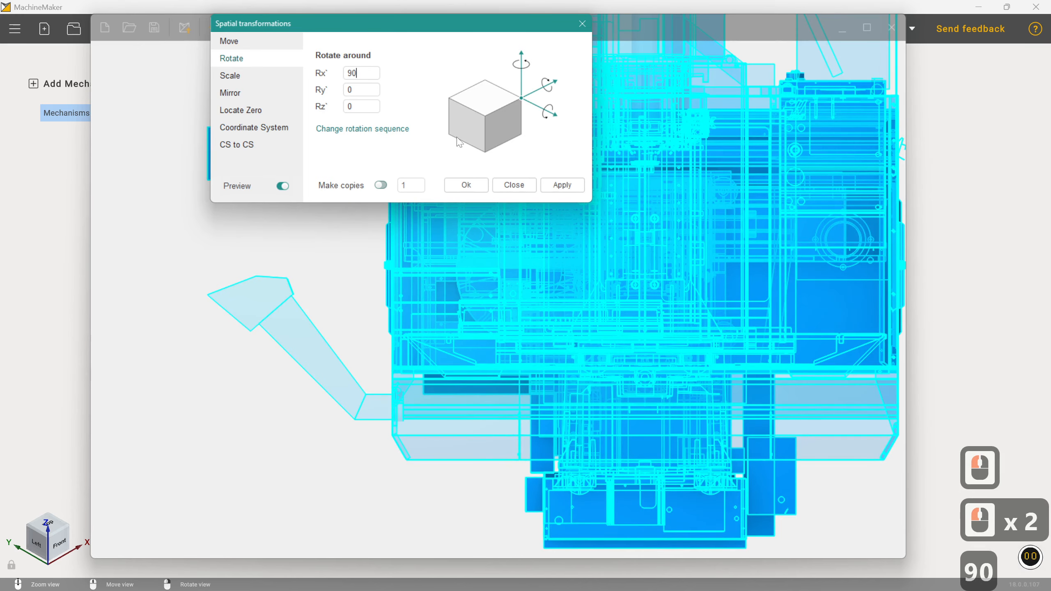
left_click(483, 184)
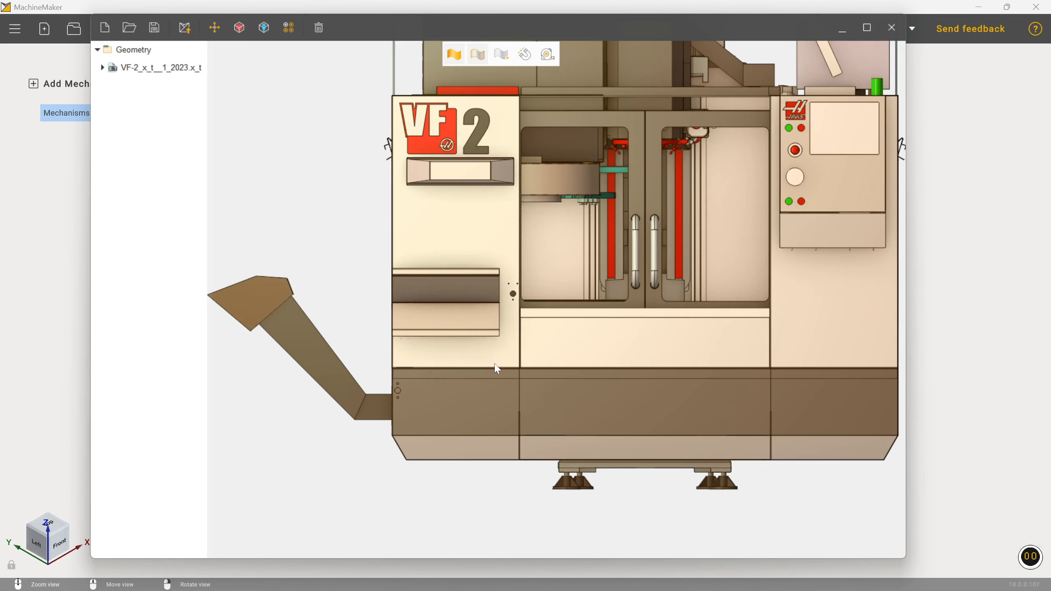
middle_click(496, 368)
middle_click(497, 368)
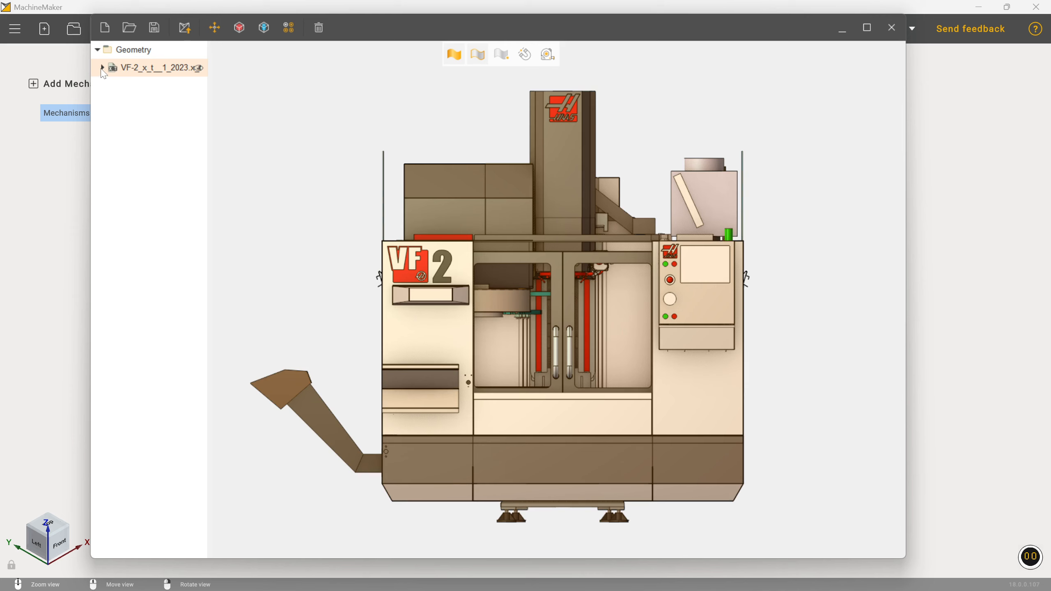
Delete the six consecutive VF-2 component folders from HAAS P-COOL through 20-PKT UTC.
left_click(102, 68)
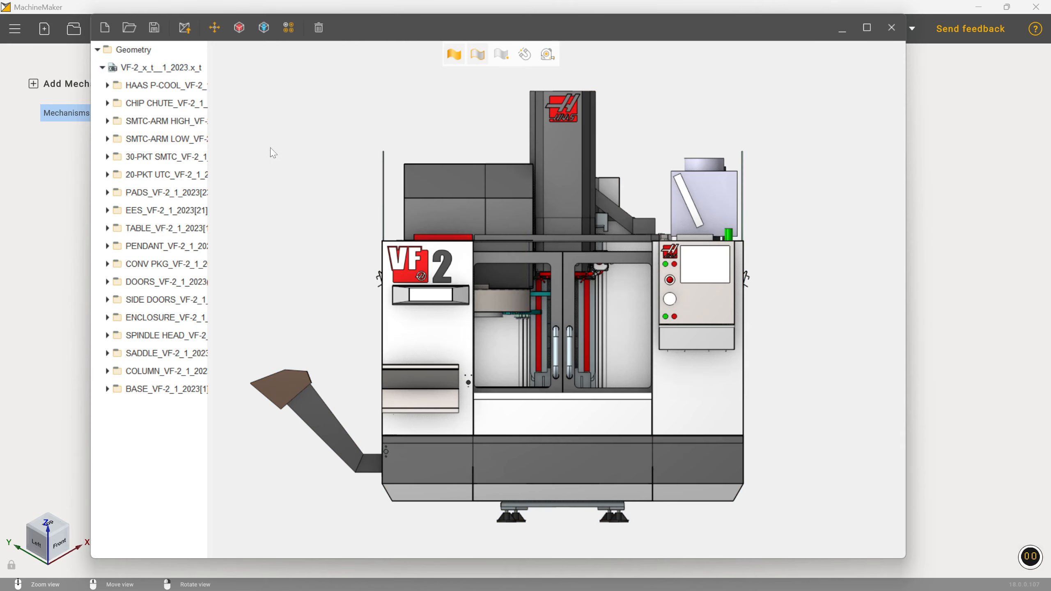
left_click(163, 83)
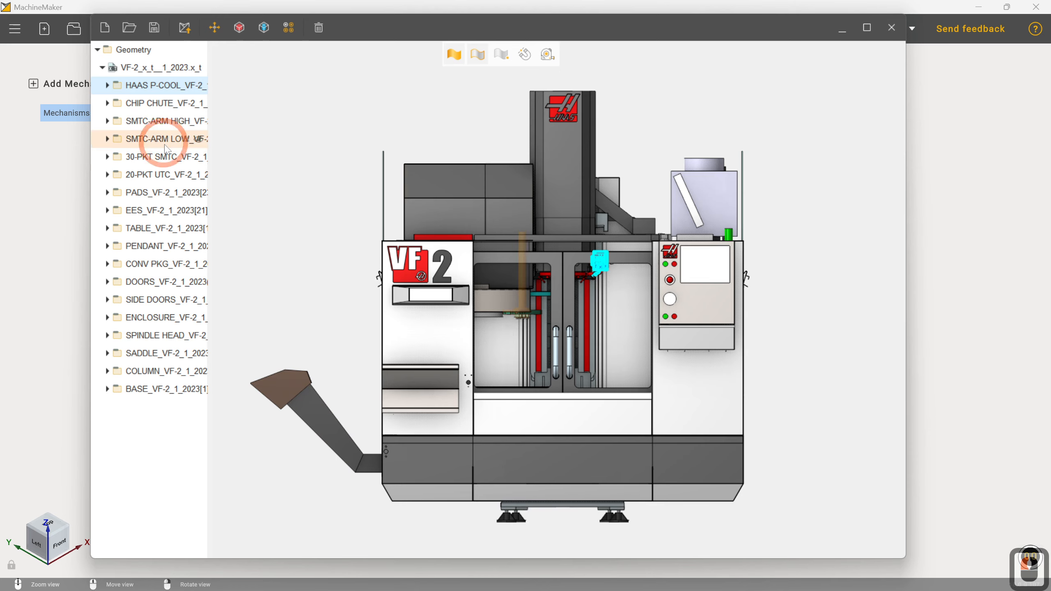
left_click(177, 177, "shift")
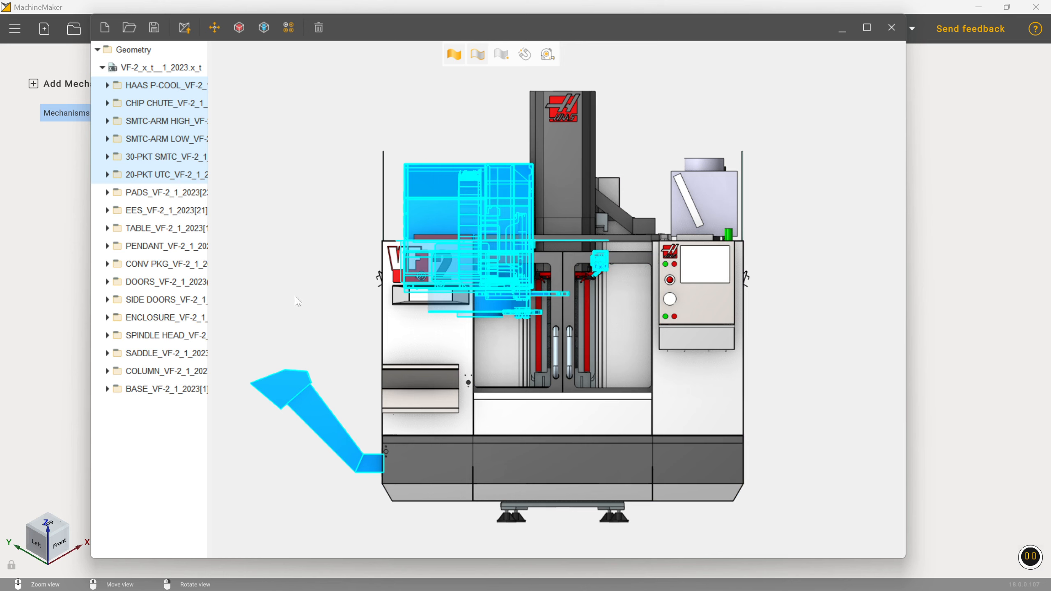
right_click(168, 176)
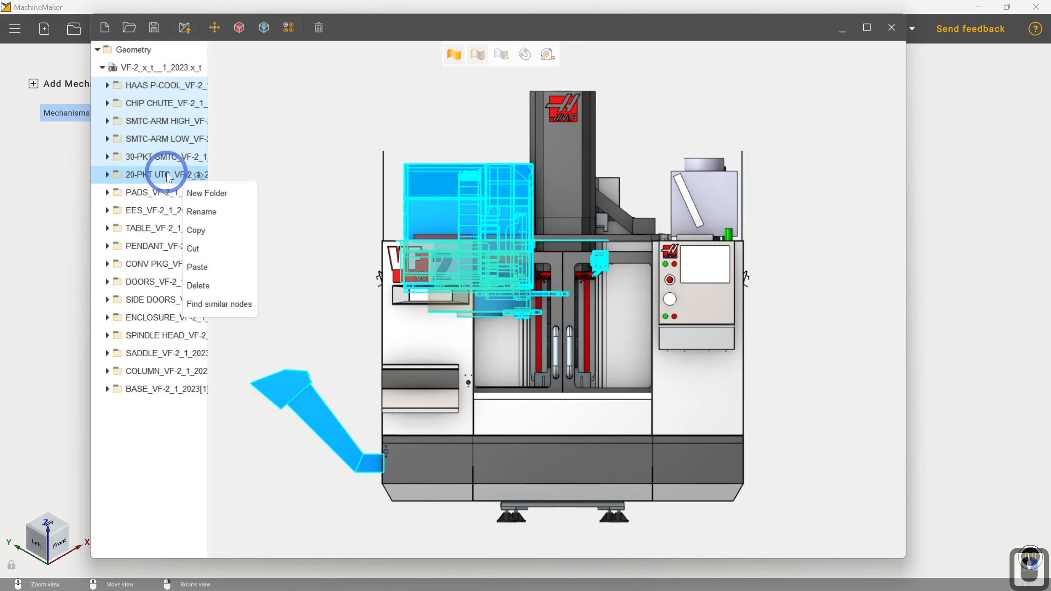
left_click(218, 289)
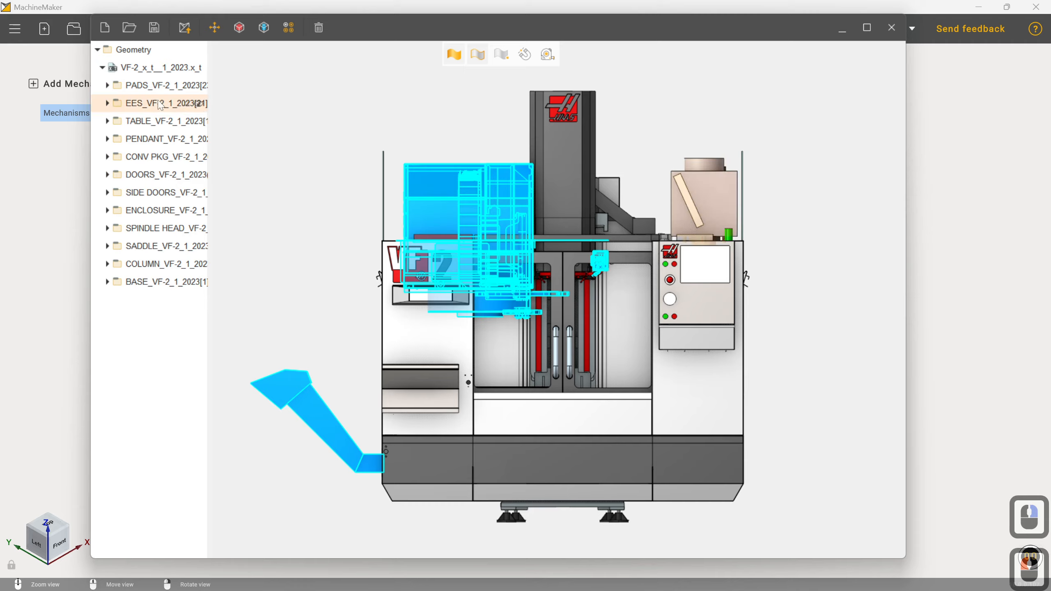
Delete the EES, PENDANT, CONV PKG and SIDE DOORS folders from the VF-2 geometry.
left_click(143, 109)
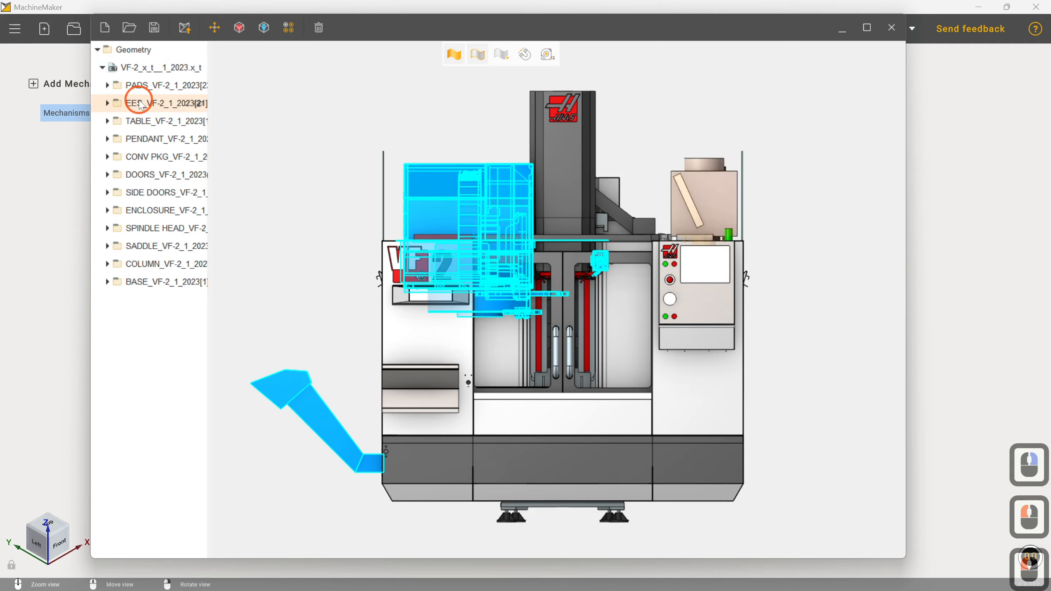
left_click(148, 139, "ctrl")
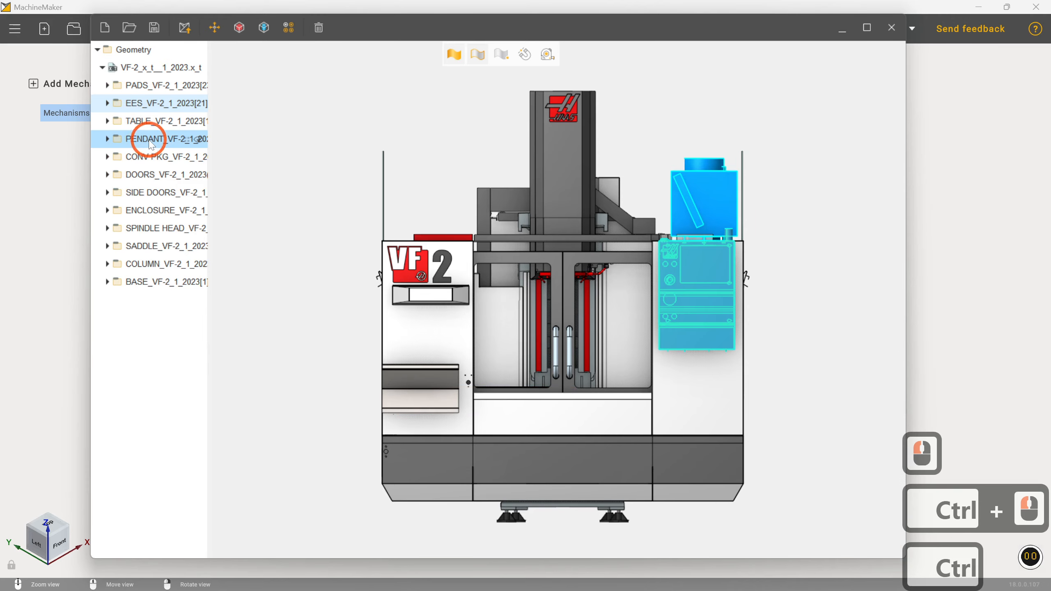
left_click(158, 194, "ctrl")
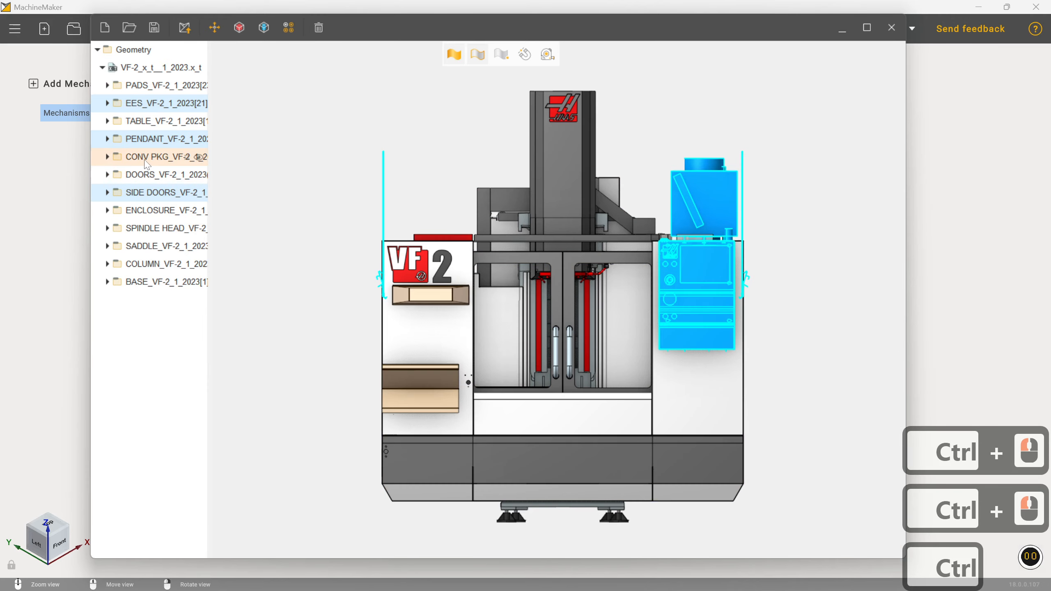
left_click(144, 160, "ctrl")
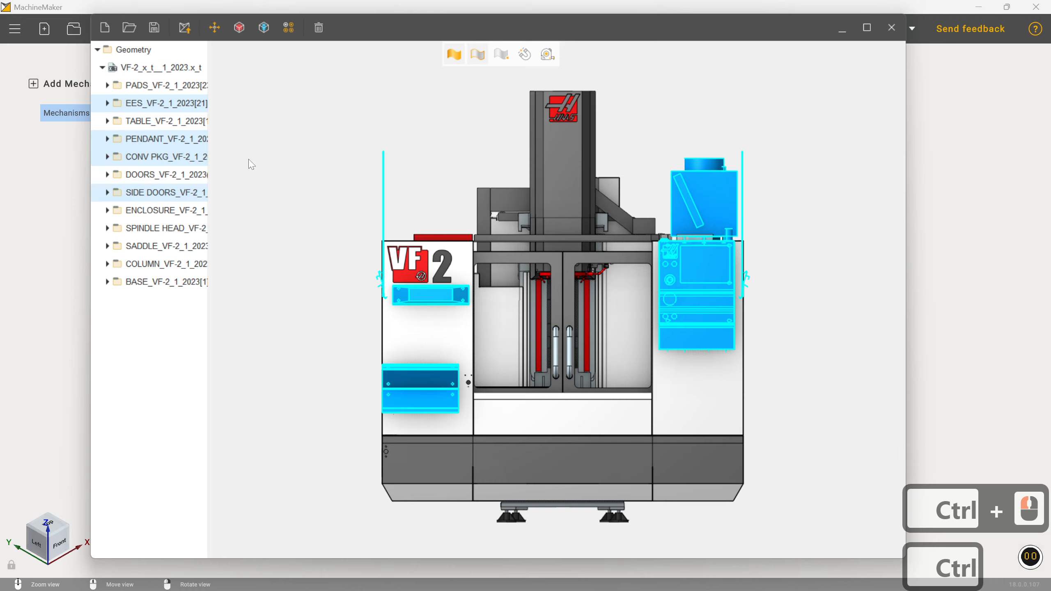
left_click(149, 155, "ctrl")
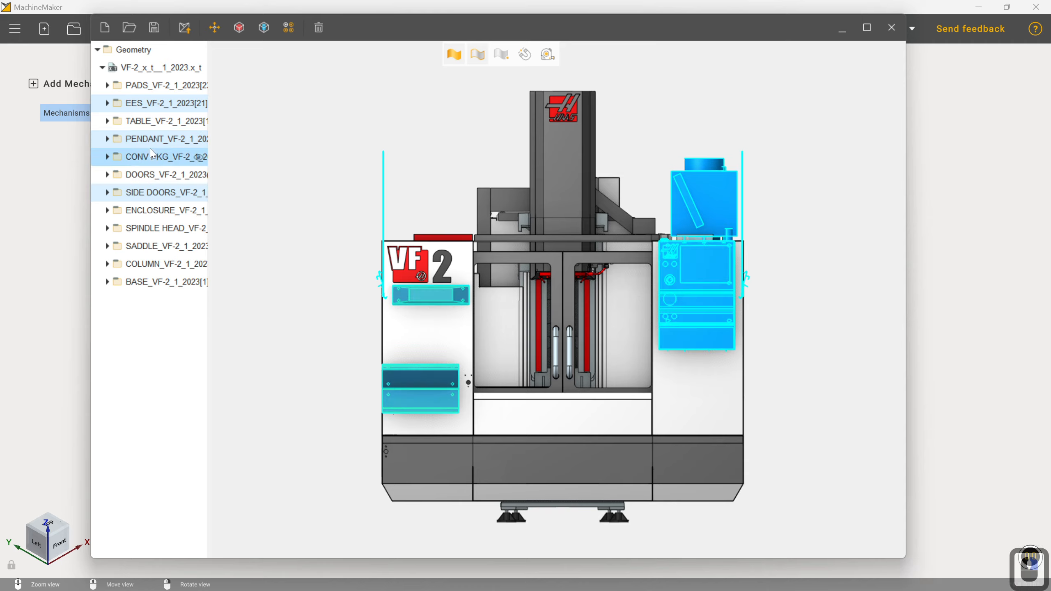
right_click_drag(152, 156, 211, 270)
left_click(212, 270)
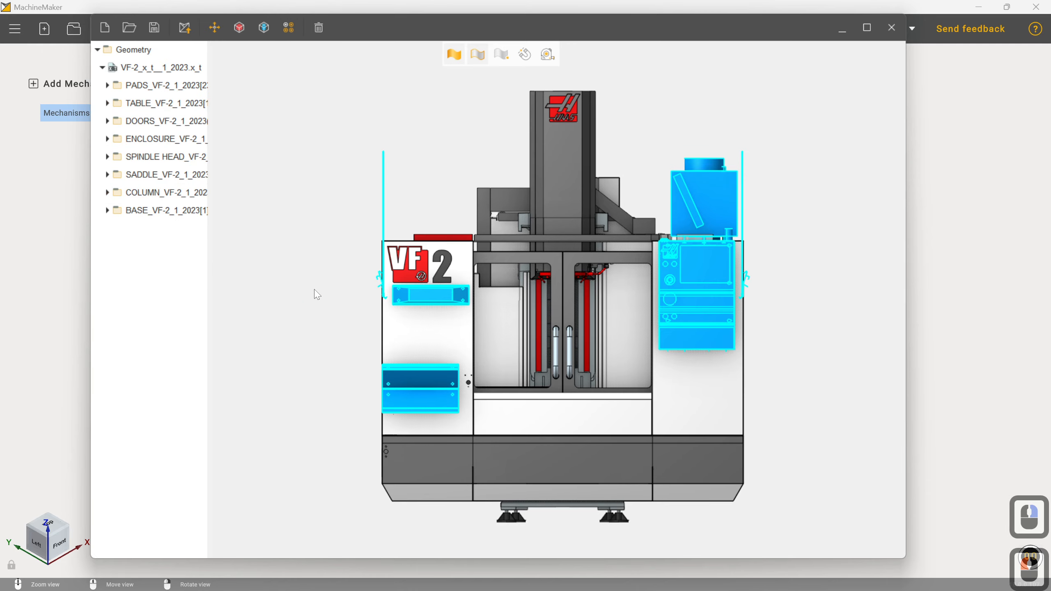
left_click(193, 225)
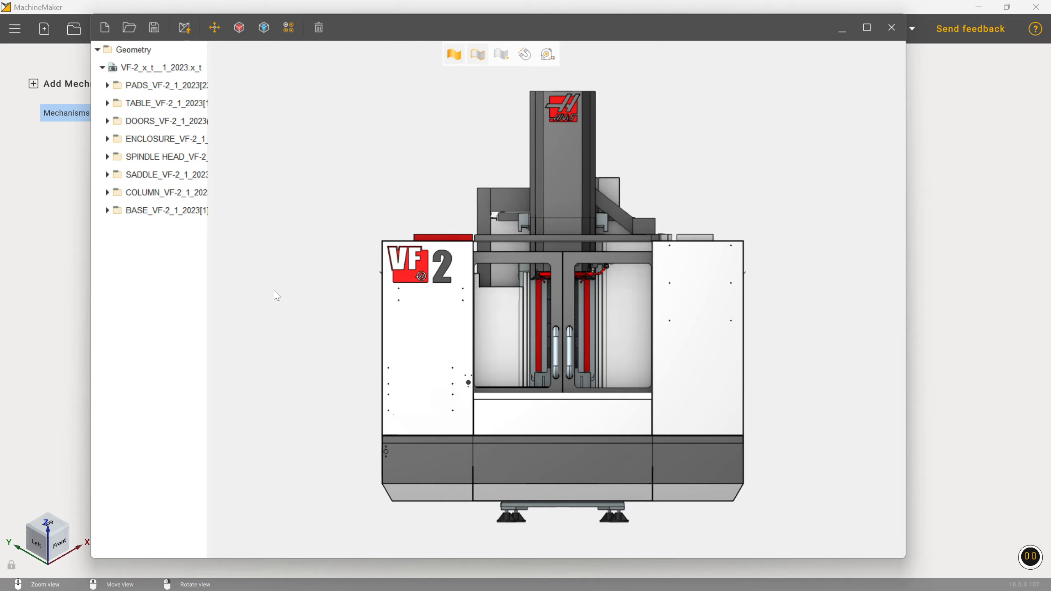
Preview Simplify geometry with raised solid size, face size and face area, and preview Close holes, without applying either.
left_click(139, 67)
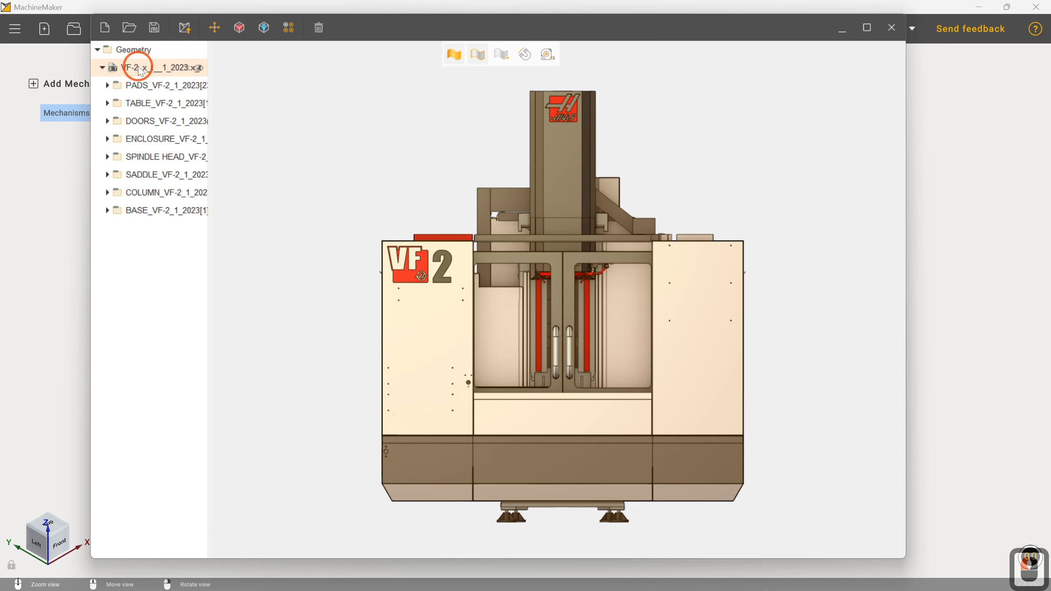
left_click(239, 29)
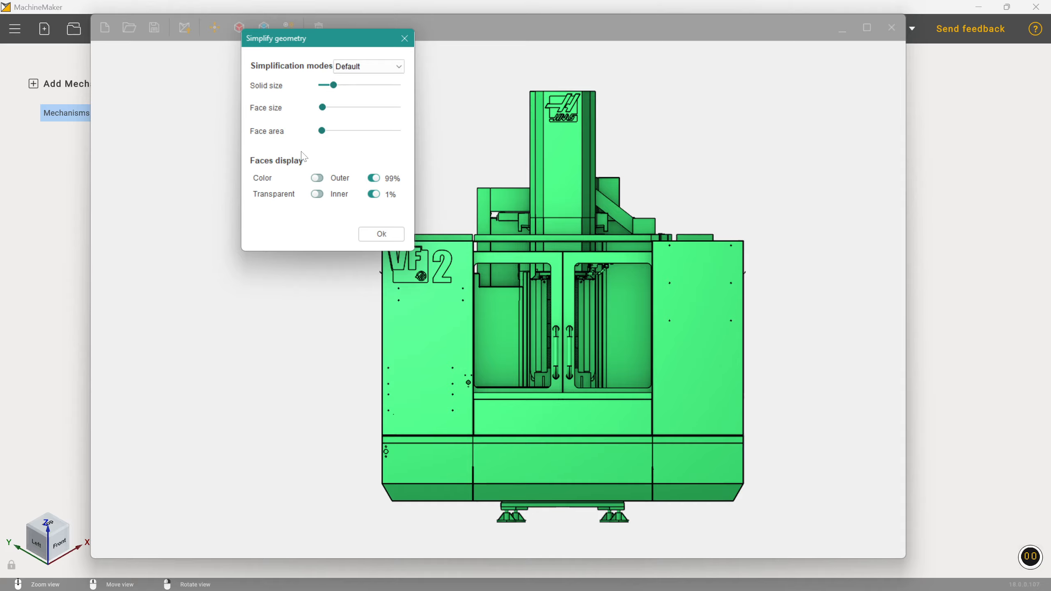
left_click_drag(335, 85, 386, 86)
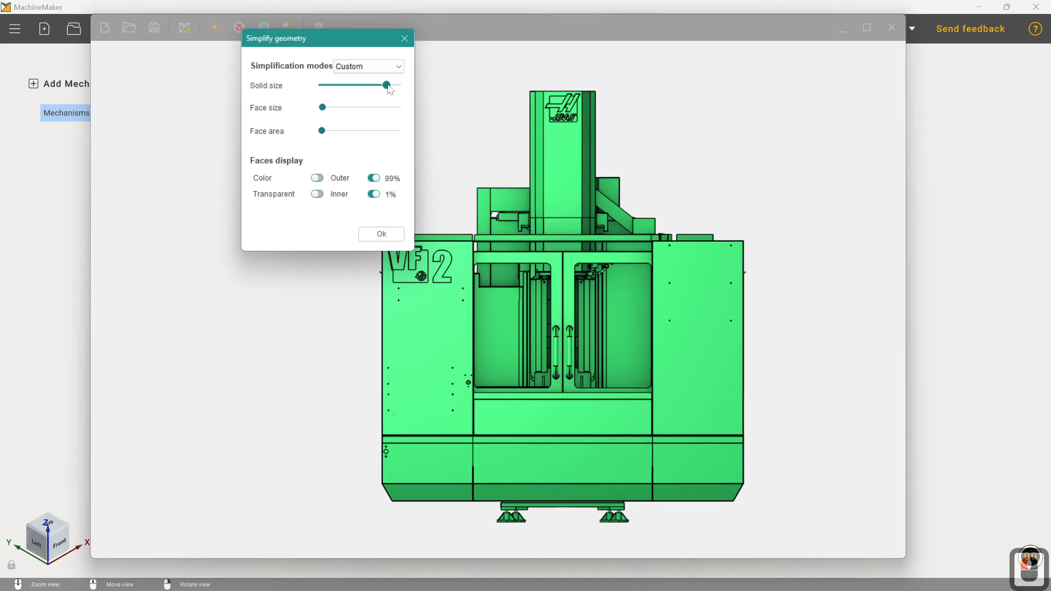
left_click_drag(322, 107, 400, 107)
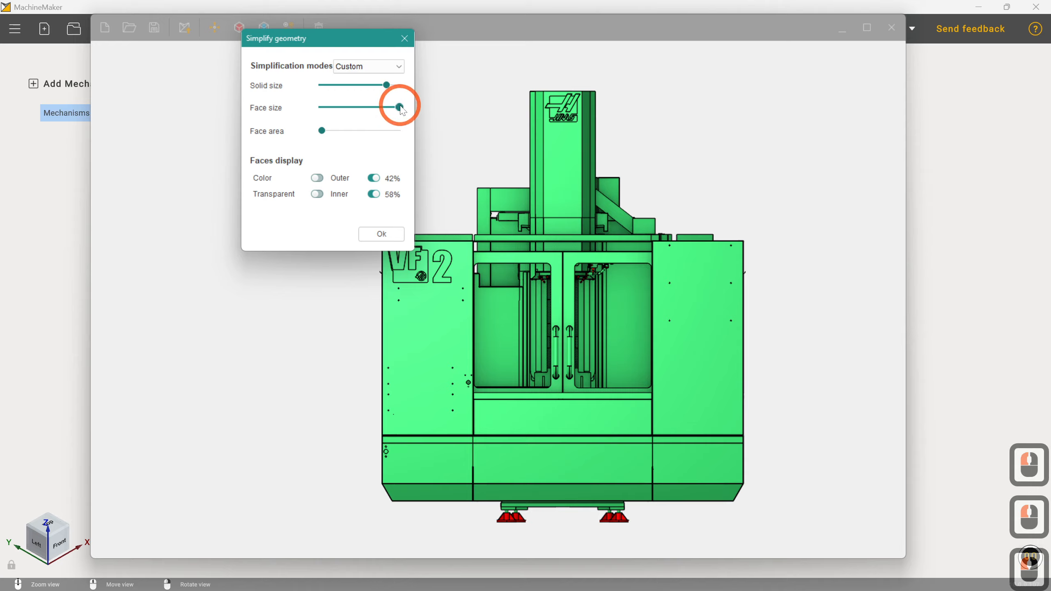
left_click_drag(322, 131, 379, 140)
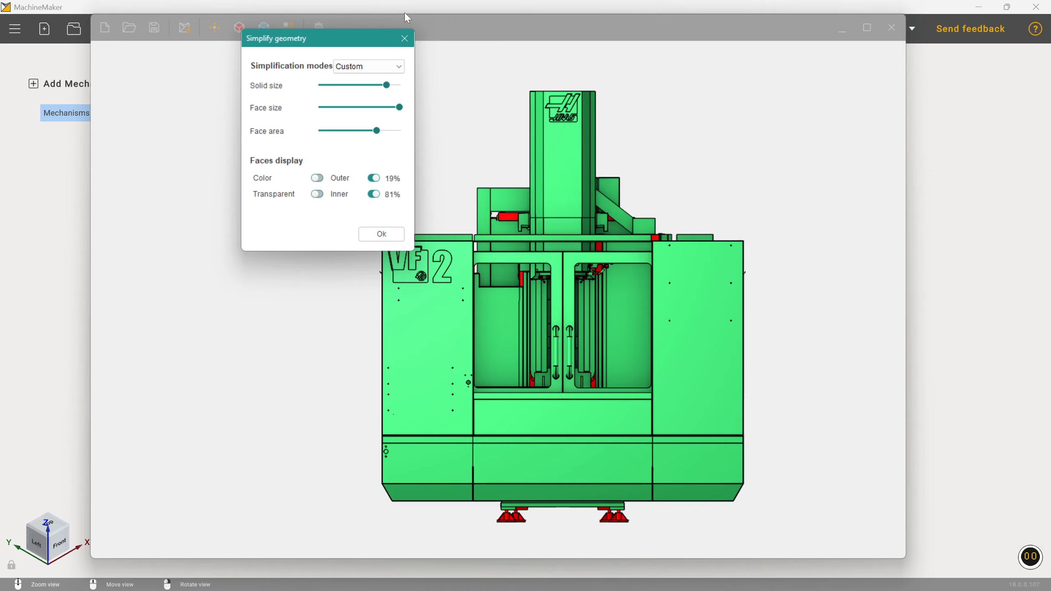
left_click(405, 38)
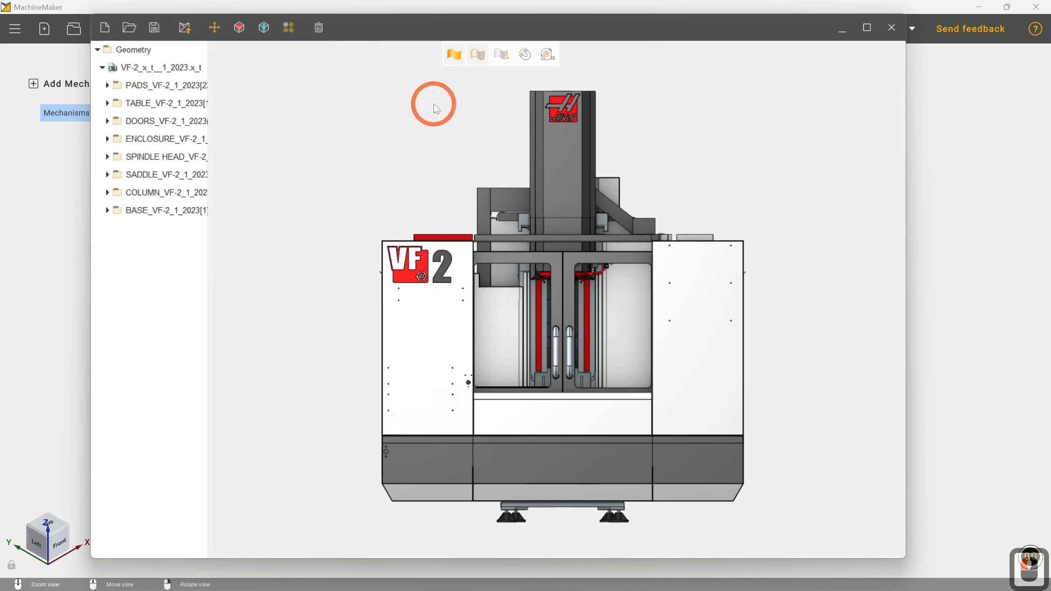
left_click(264, 29)
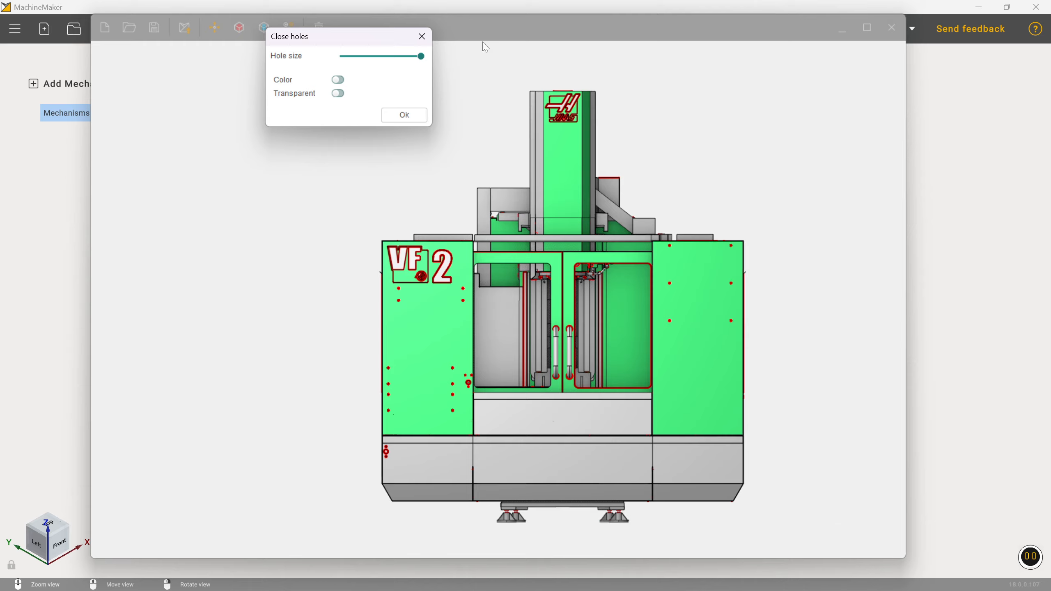
left_click(421, 37)
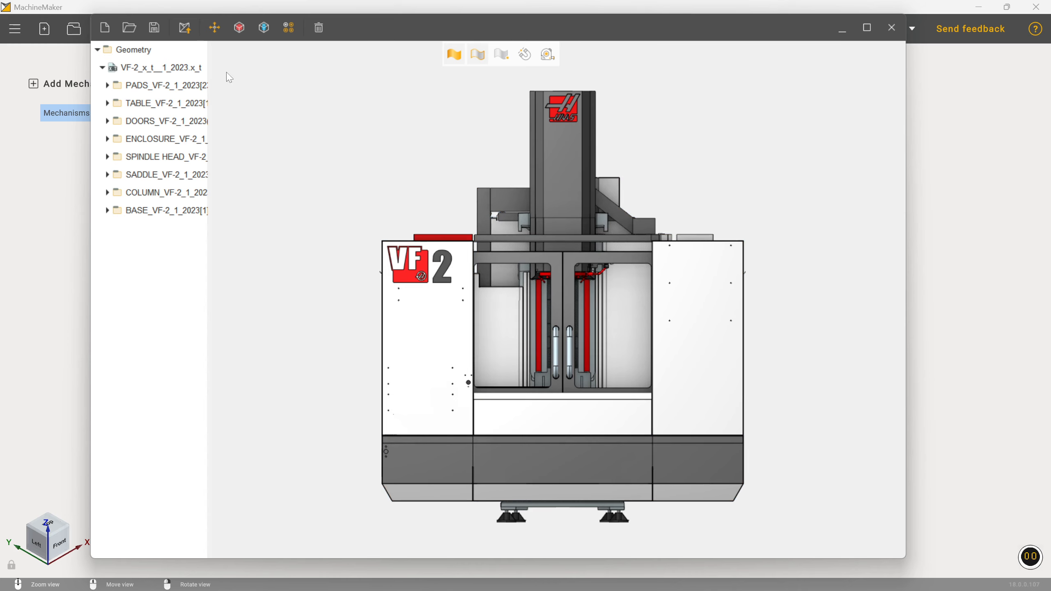
Send the cleaned-up geometry to the machine project, accepting the proposed position of the Base coordinate system.
left_click(193, 35)
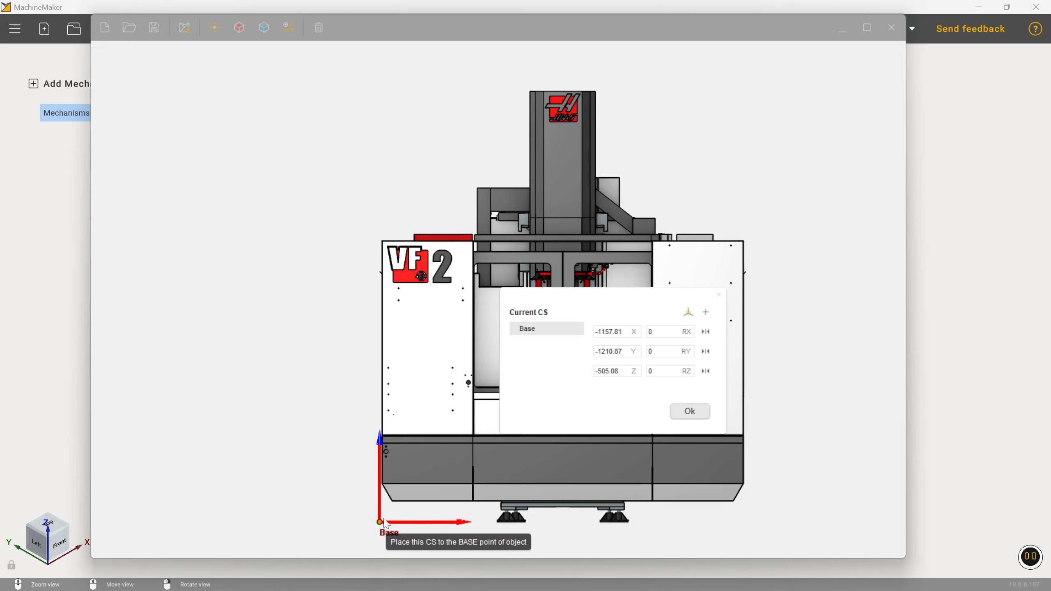
left_click(695, 412)
left_click(809, 418)
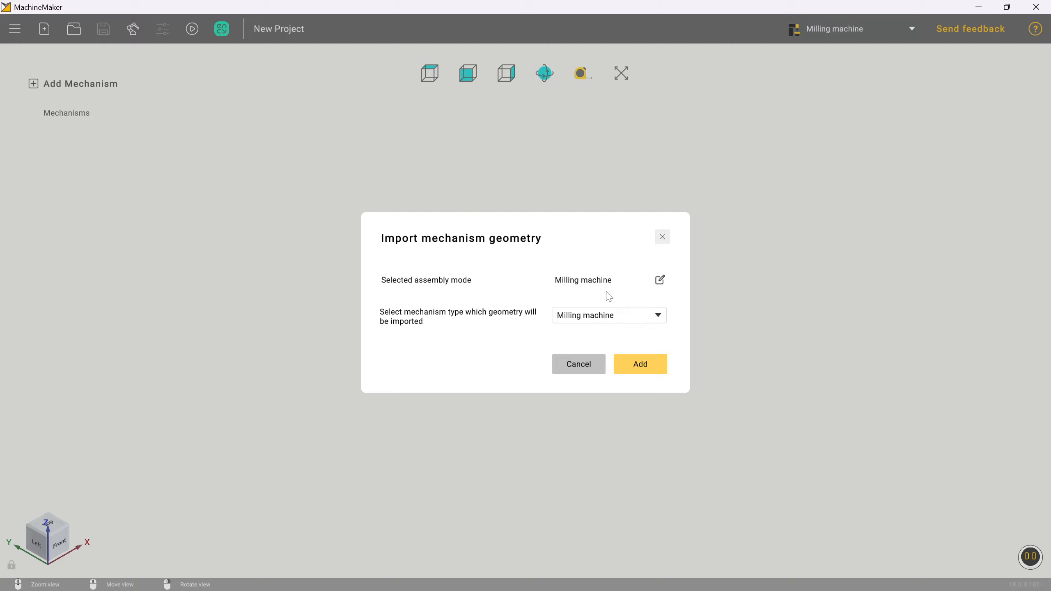
Try the Robot cell assembly mode for the import and return it to Milling machine.
left_click(661, 280)
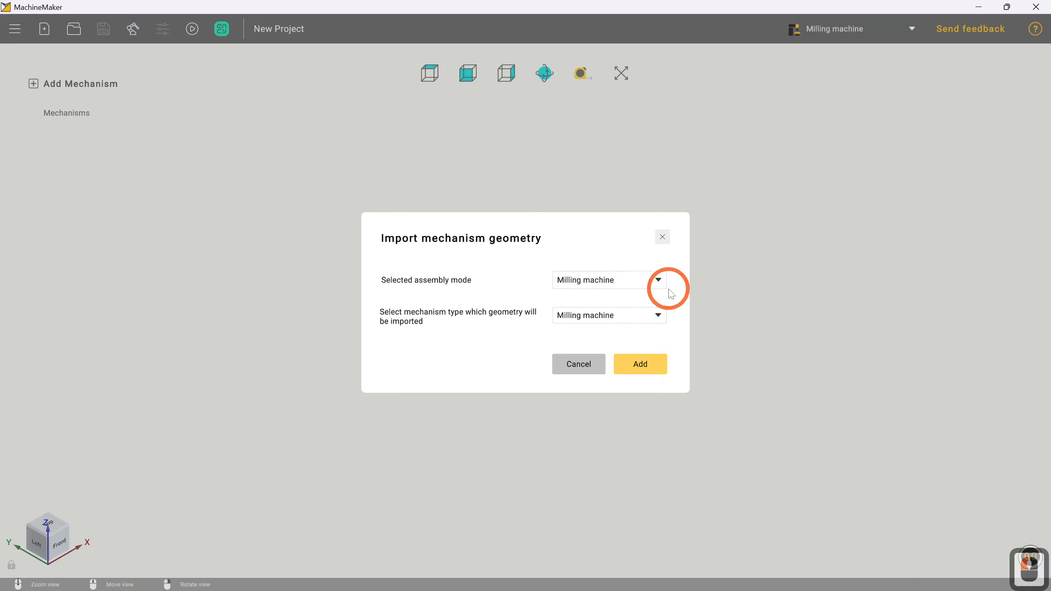
left_click(658, 280)
left_click(609, 302)
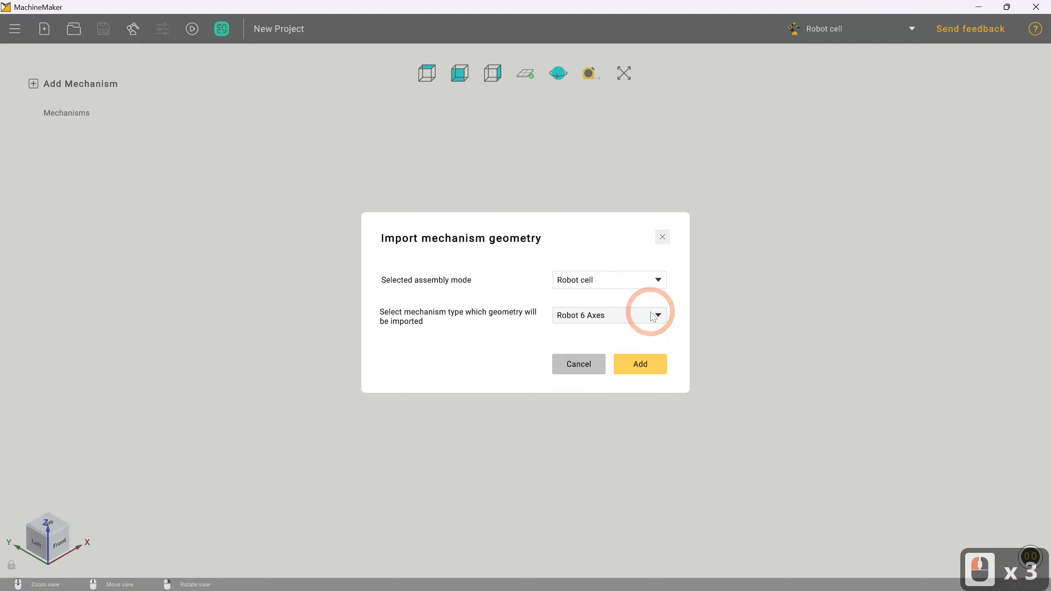
left_click(603, 281)
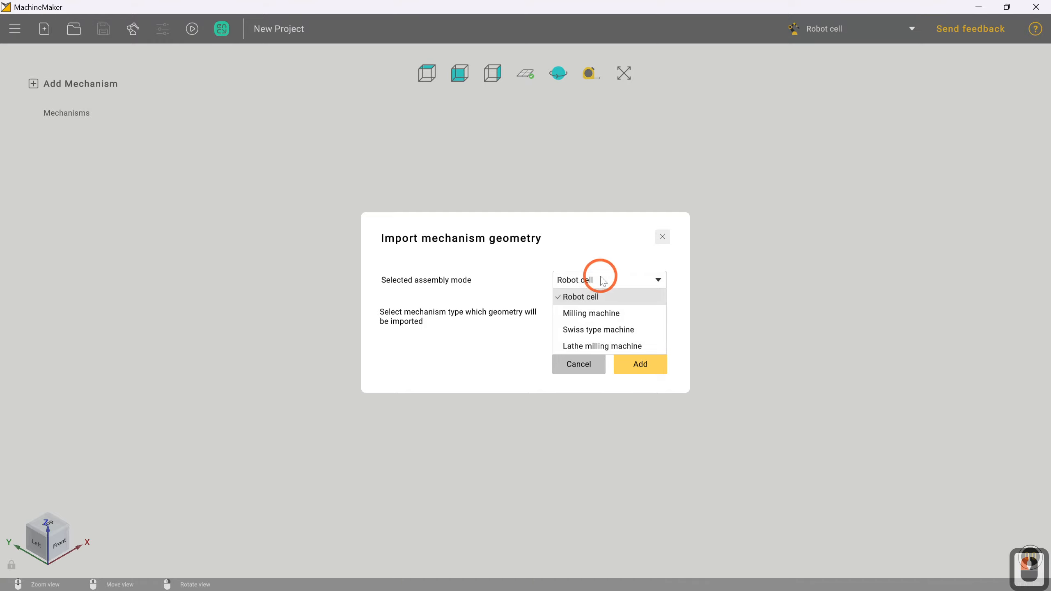
left_click(604, 313)
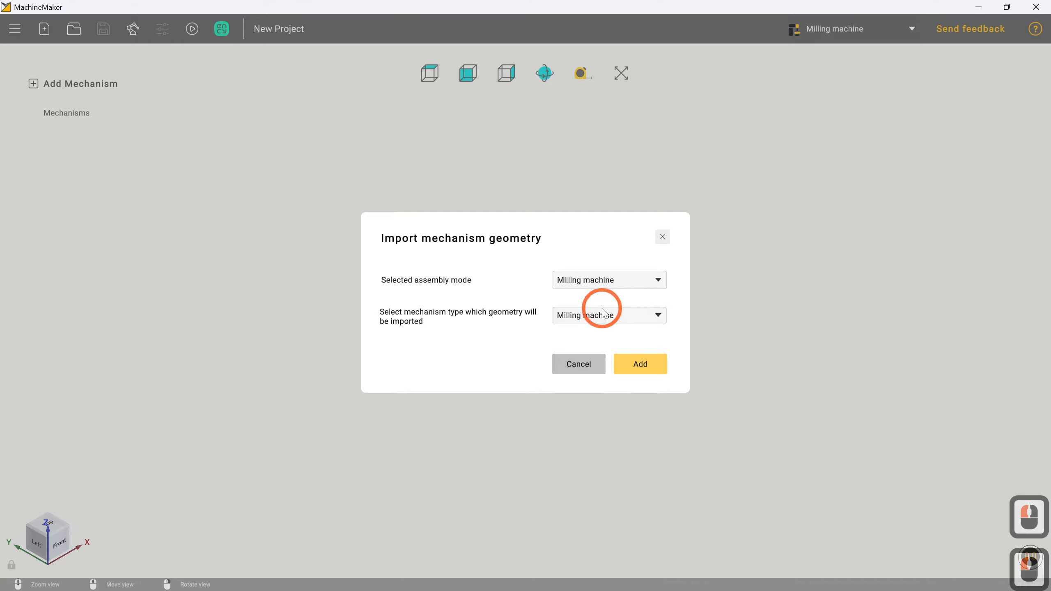
Add the geometry to the project, keeping Milling machine as the mechanism type.
left_click(625, 317)
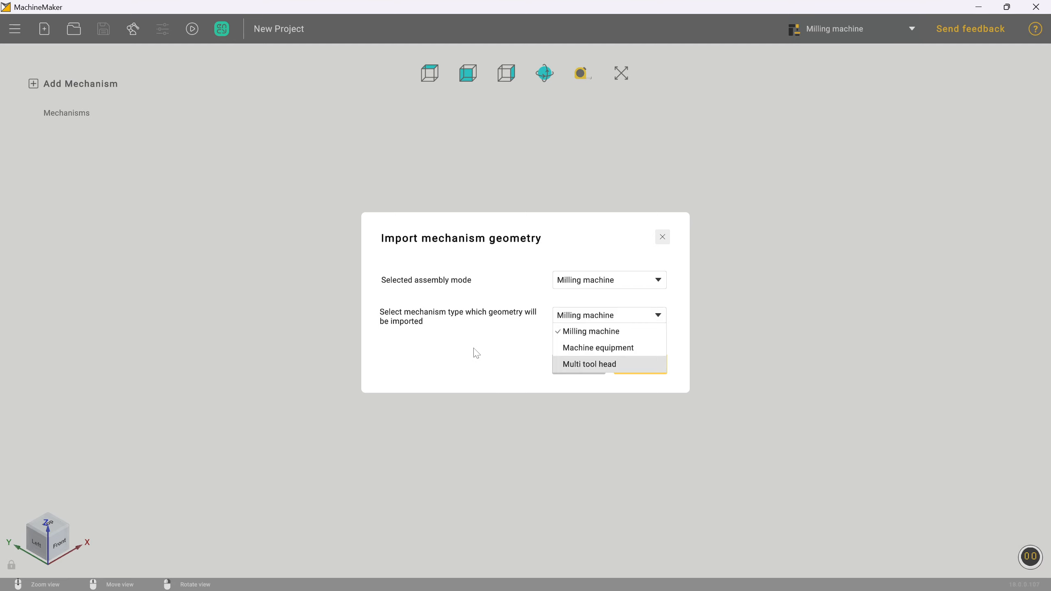
left_click(466, 339)
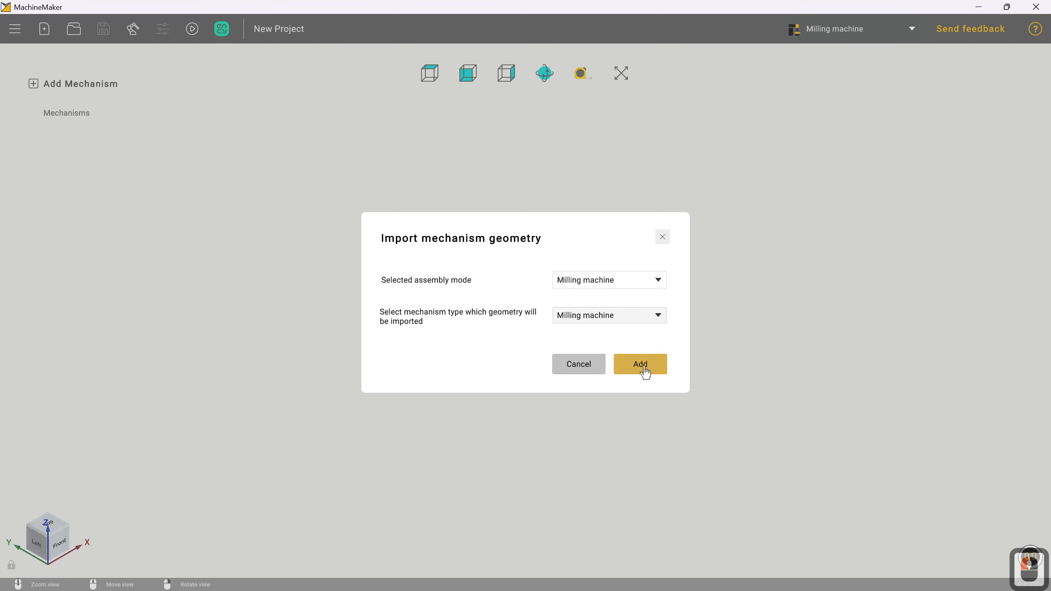
left_click(645, 372)
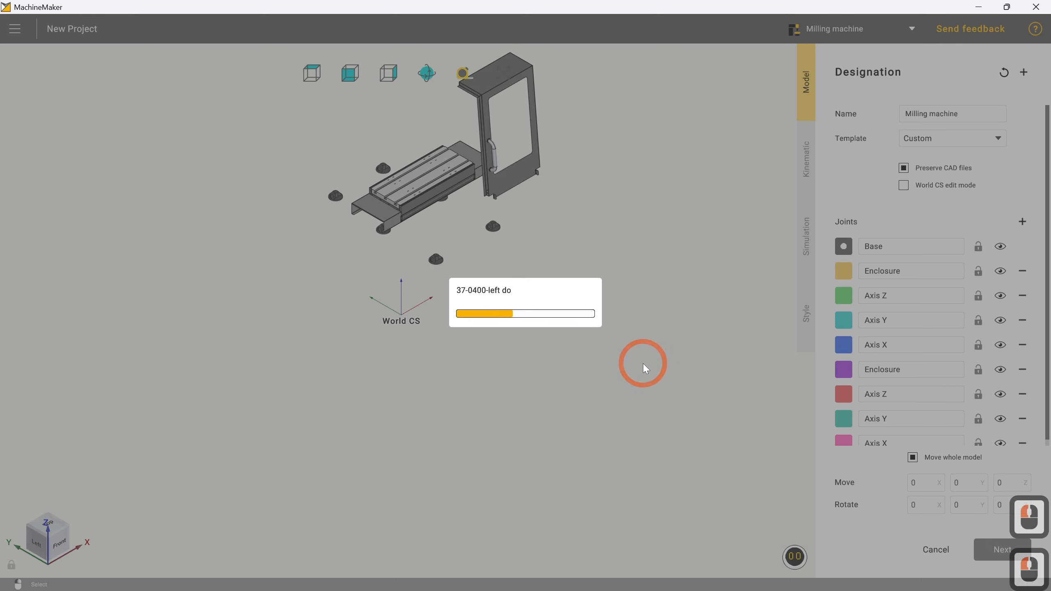